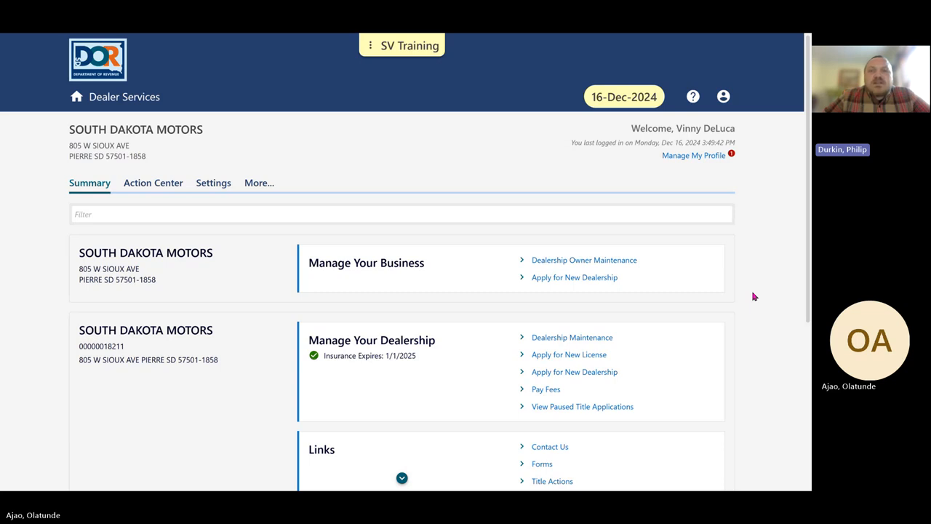
Open the name and business hours update form from the dealership's maintenance options.
scroll(755, 296, down, 2)
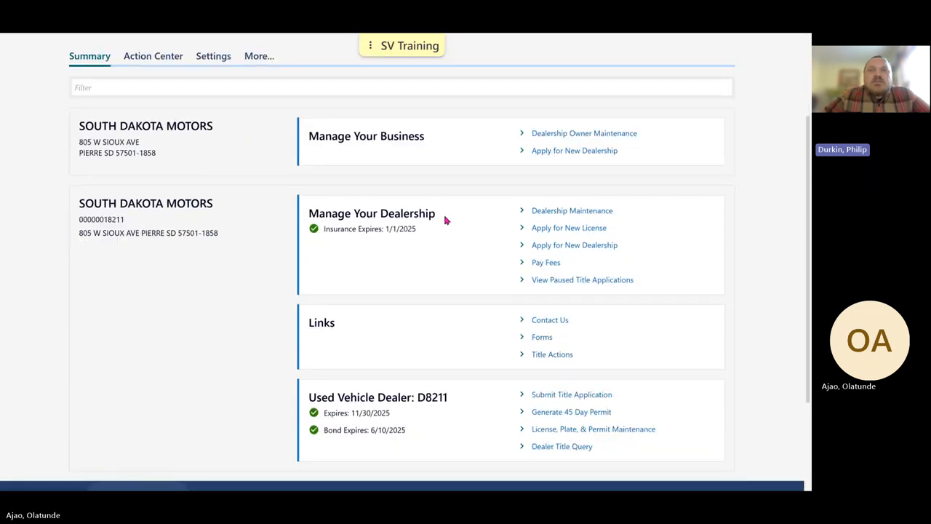
click(559, 212)
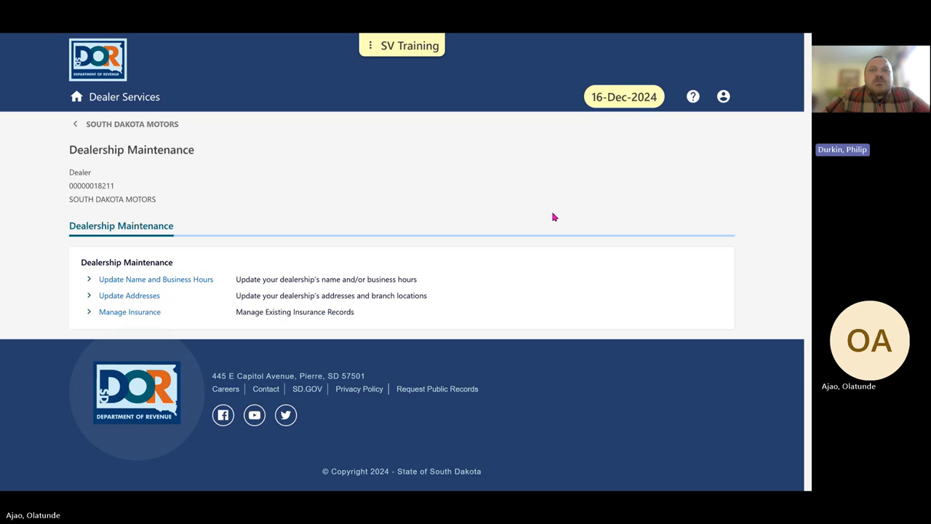
click(180, 284)
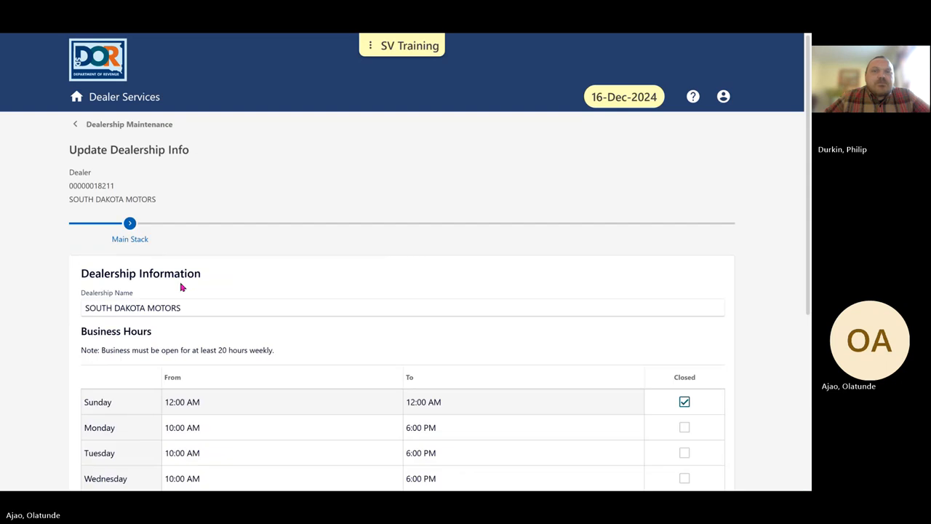
scroll(182, 287, down, 3)
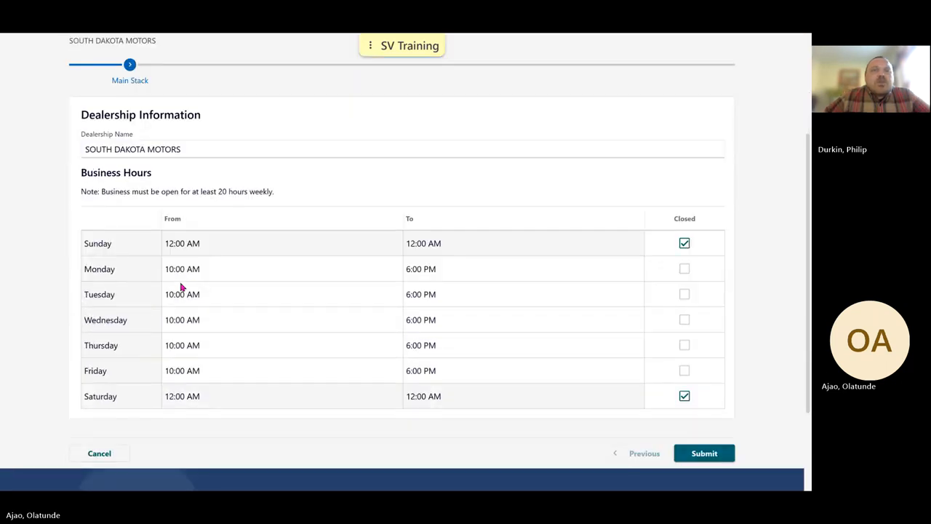
click(196, 149)
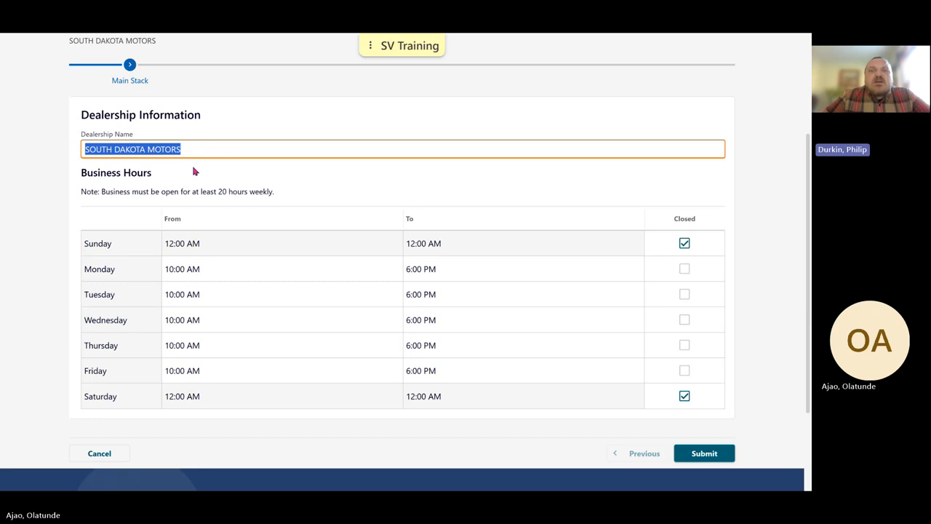
click(195, 172)
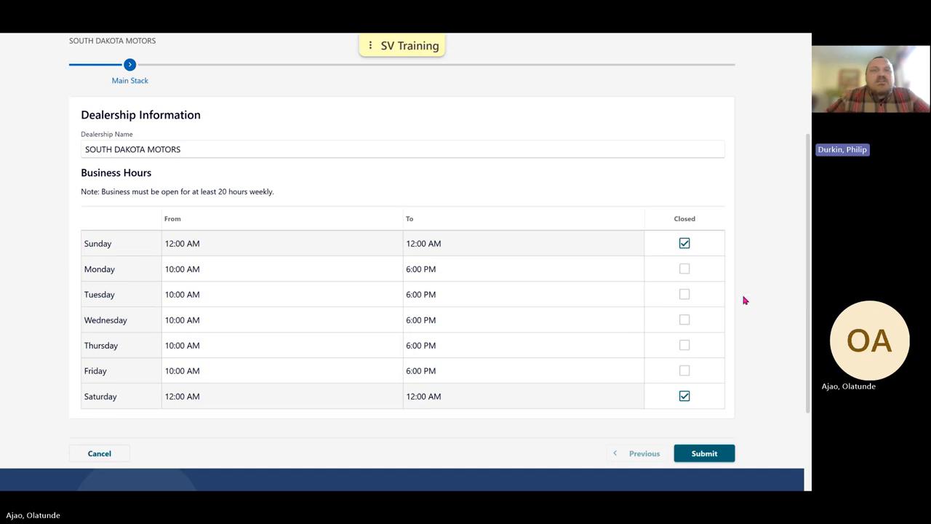
Mark Tuesday as closed and make Saturday a business day starting at 10:00 AM.
click(685, 295)
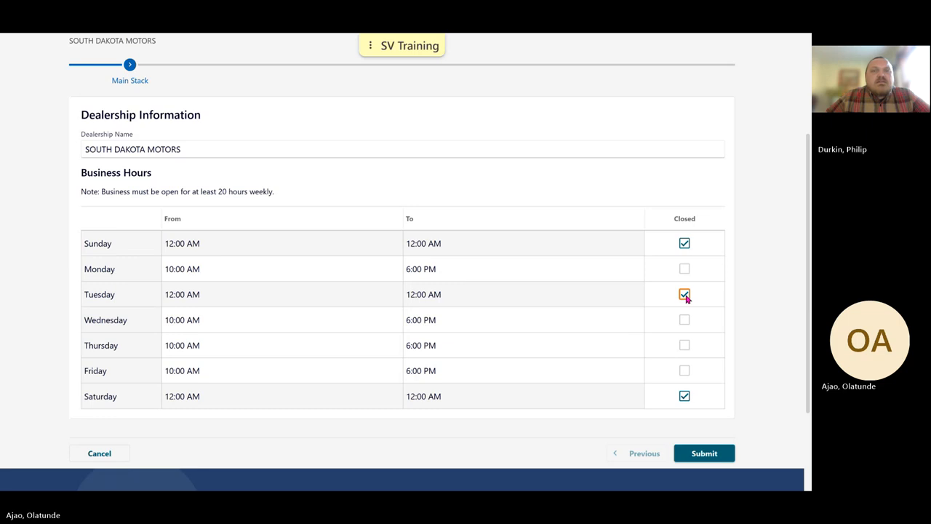
click(685, 397)
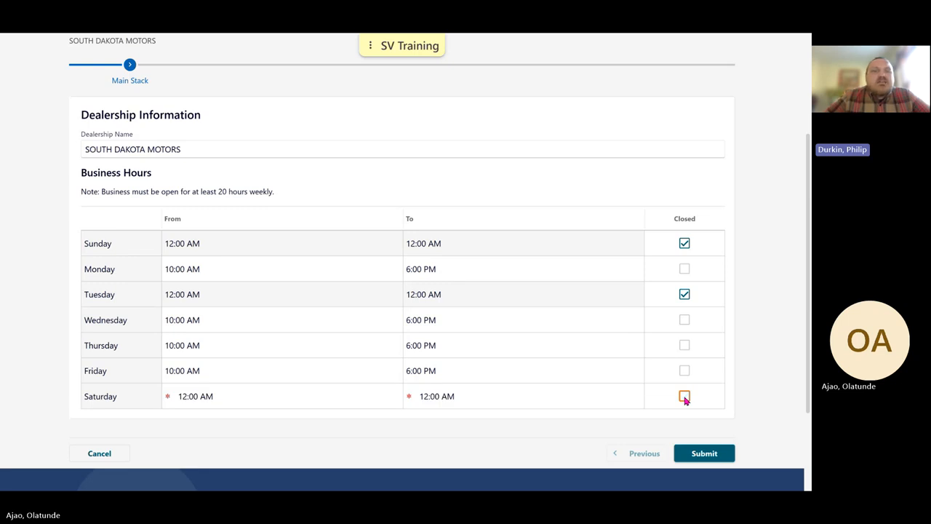
click(226, 400)
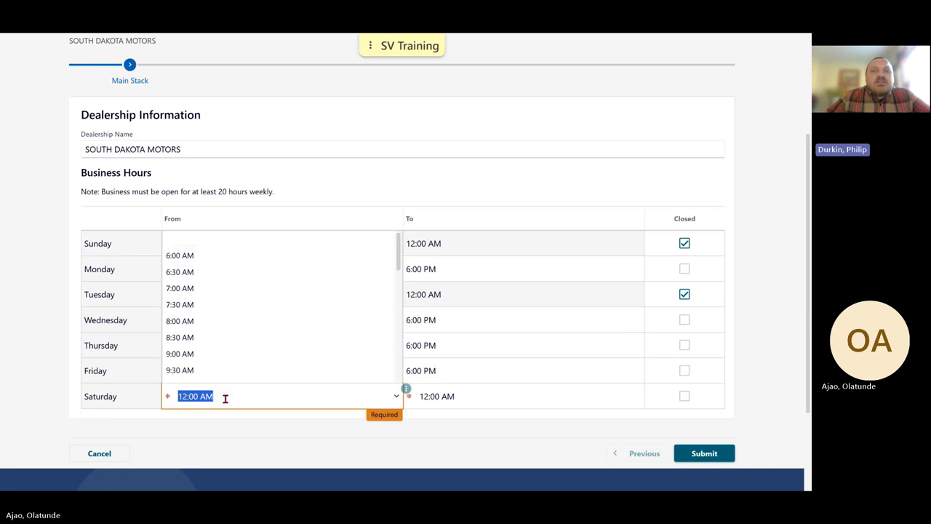
text(10)
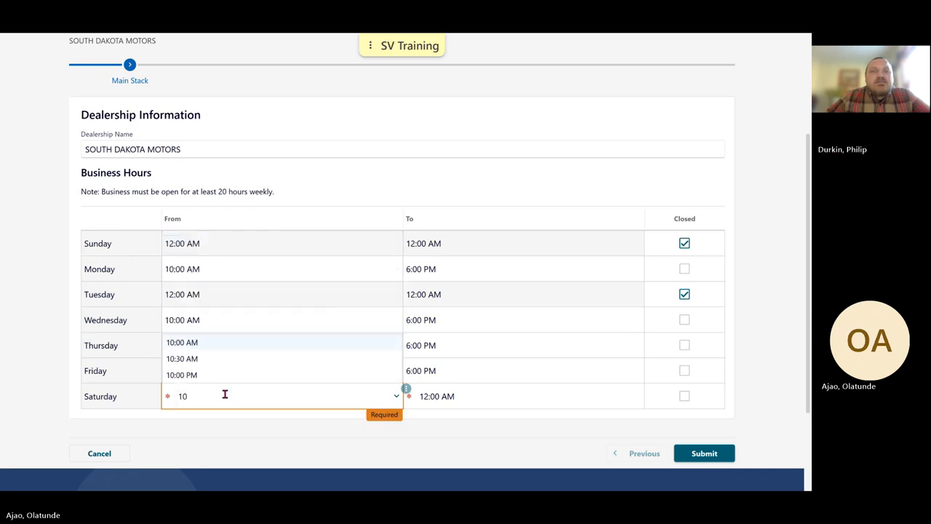
click(221, 346)
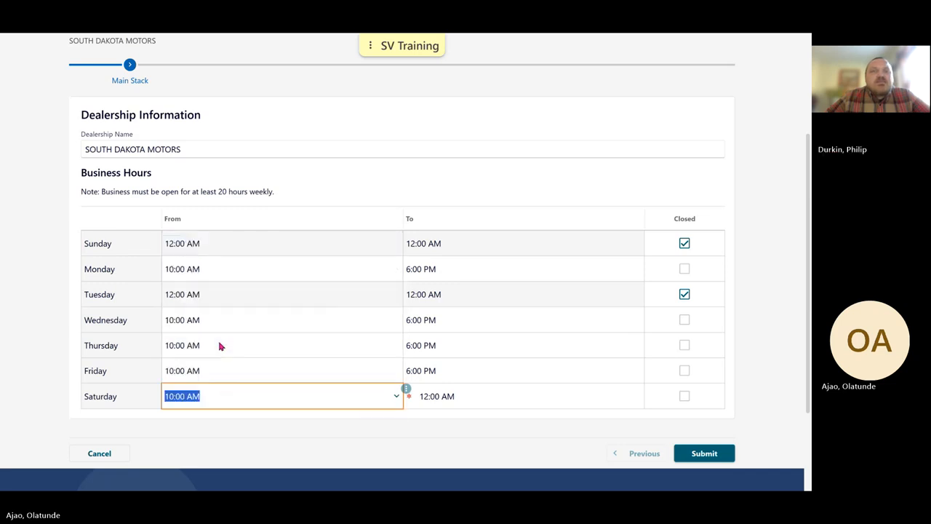
Set Saturday's closing time to 6:00 PM and submit the business hours update.
click(481, 399)
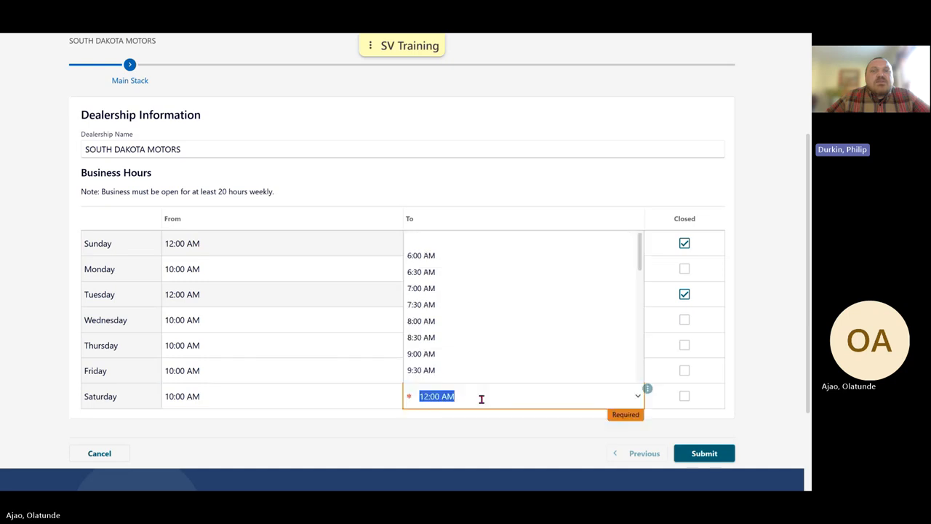
text(6)
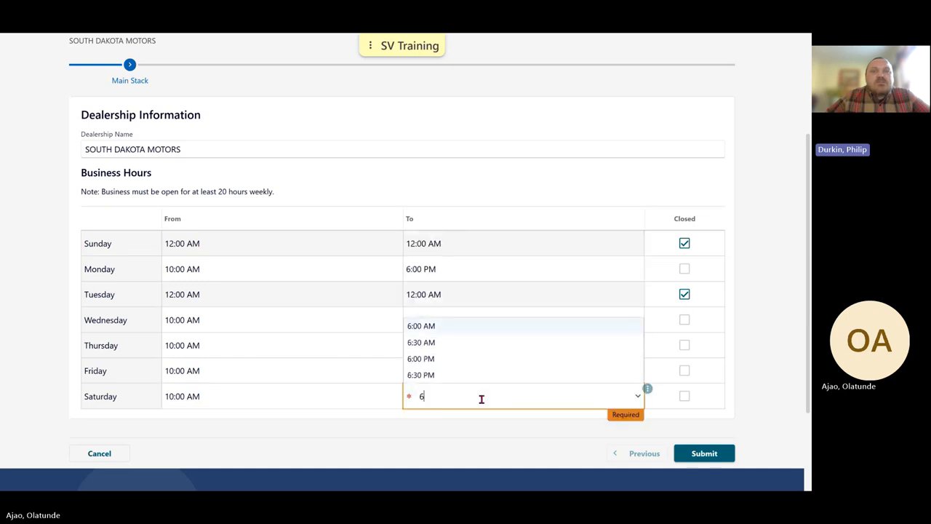
click(464, 359)
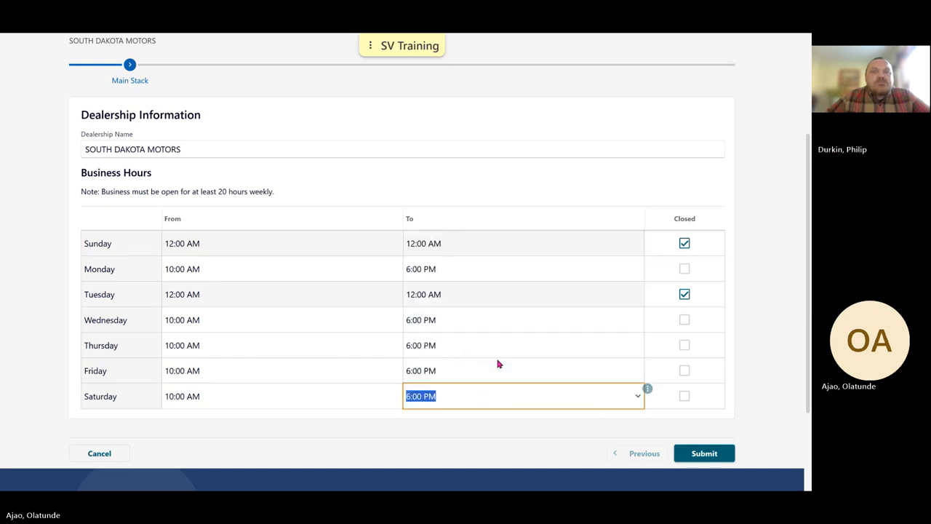
click(760, 390)
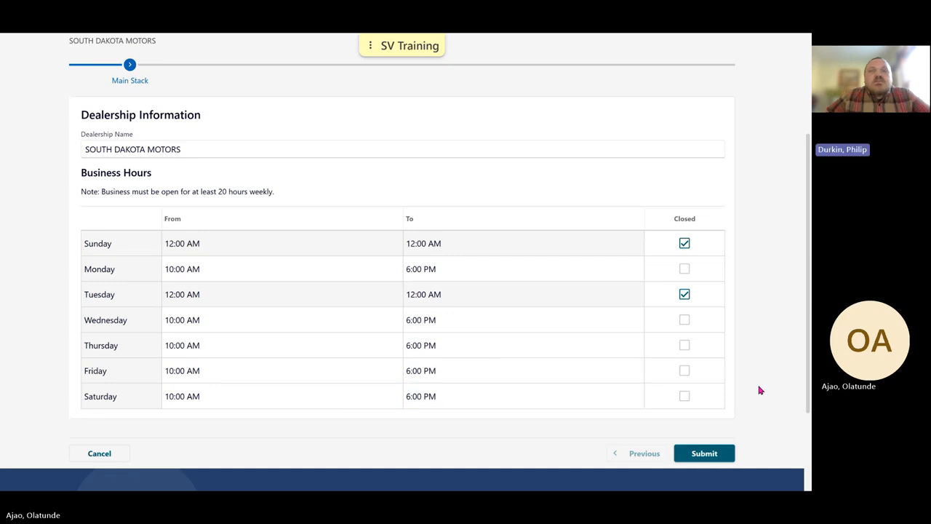
click(723, 453)
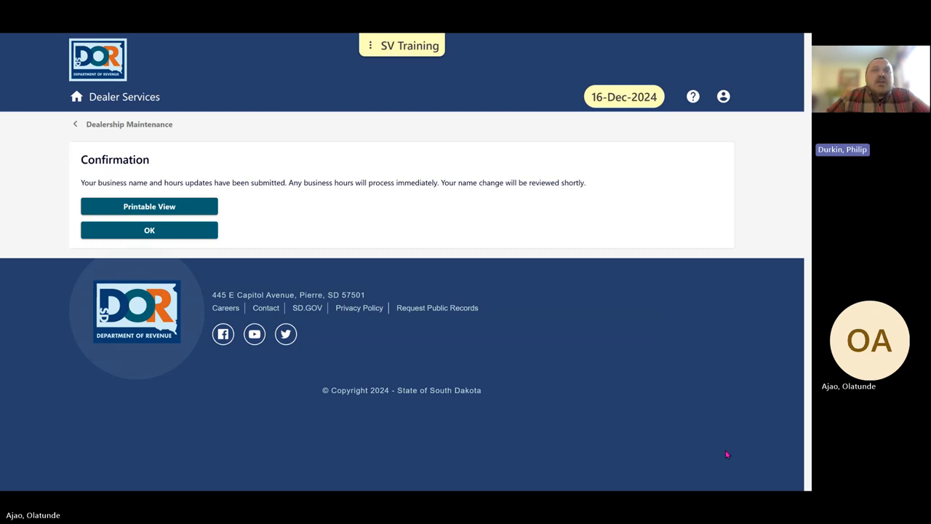
click(185, 234)
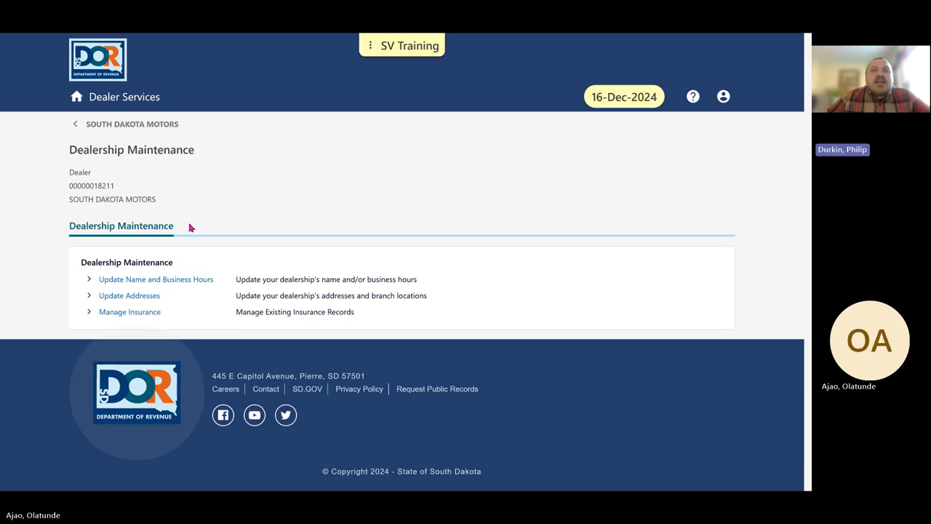
Examine the dealership address update form, including the fields required for changing the mailing address.
click(133, 303)
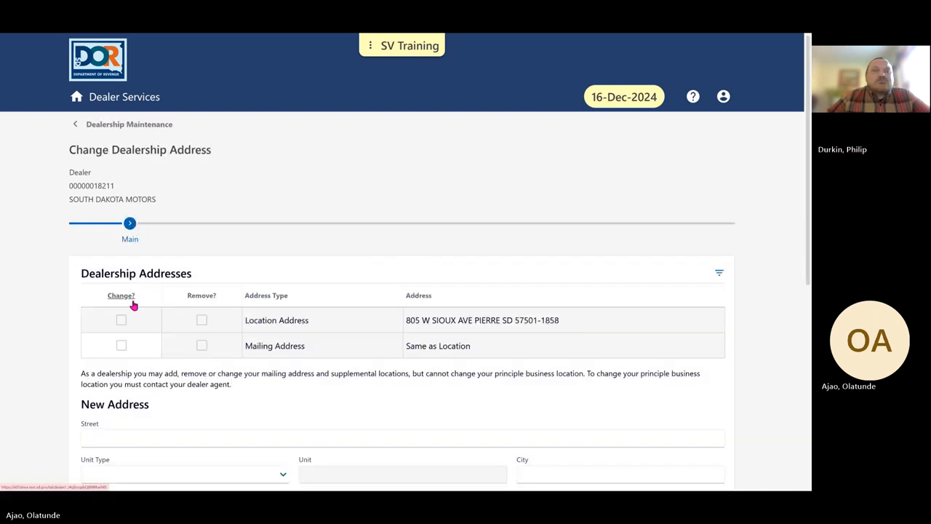
scroll(196, 275, down, 1)
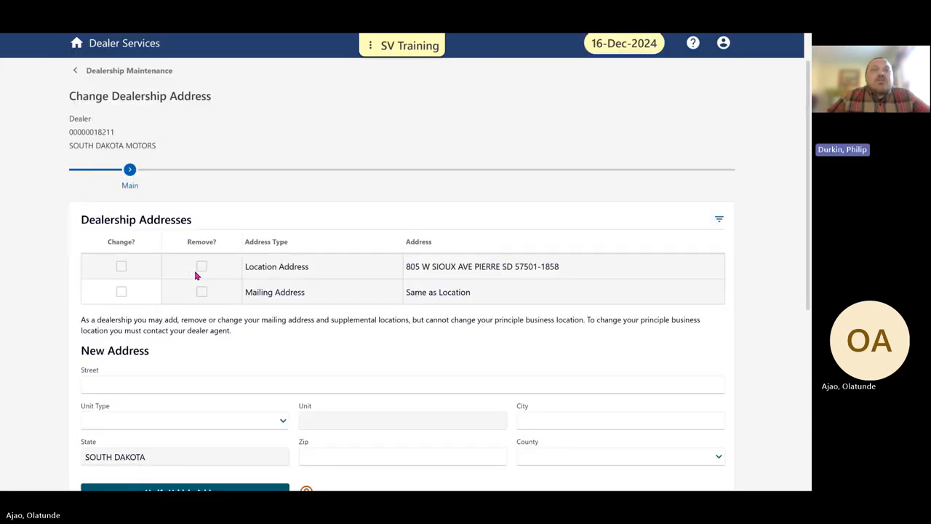
scroll(195, 275, down, 2)
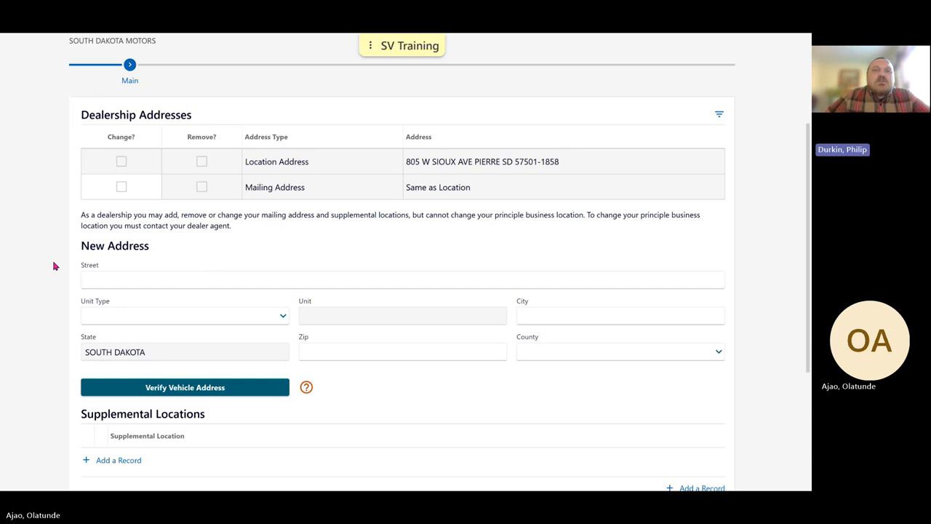
scroll(53, 266, down, 1)
scroll(51, 264, up, 1)
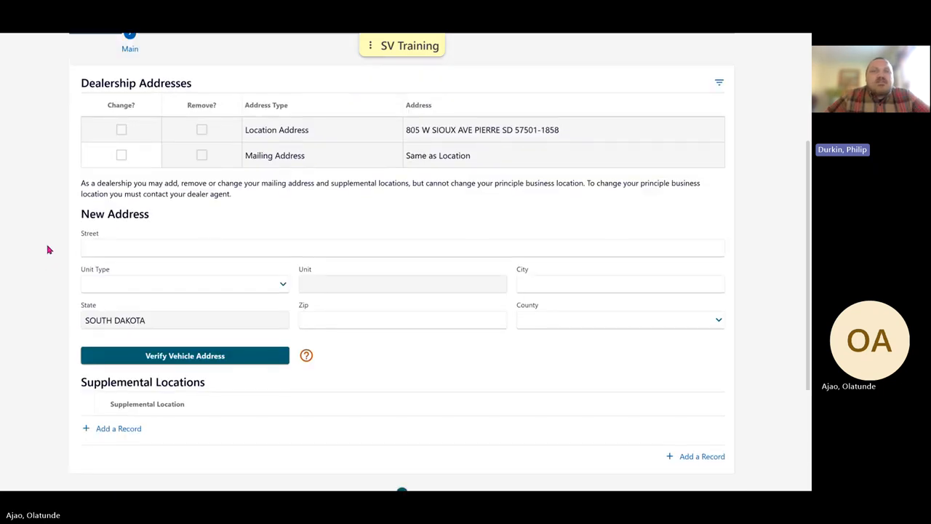
click(121, 156)
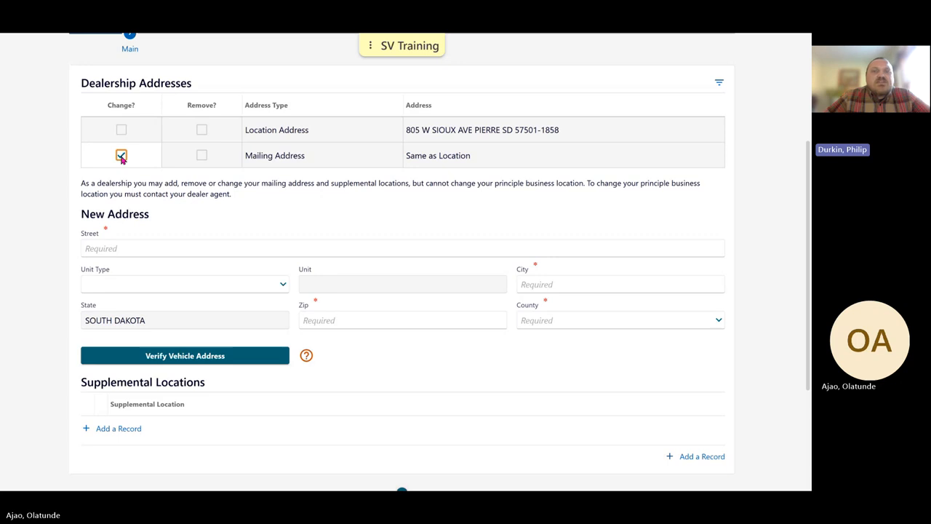
click(122, 156)
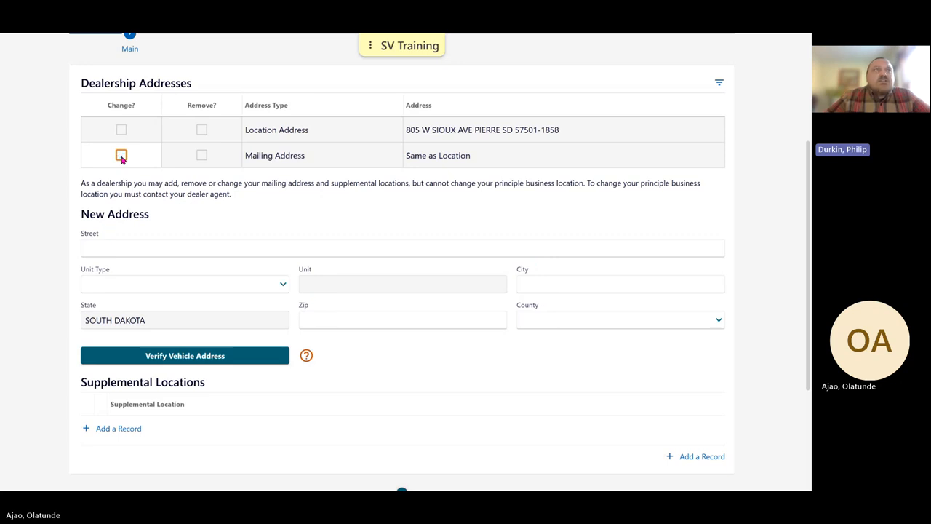
View the entry form for a new supplemental location, and leave the address update without saving.
click(117, 436)
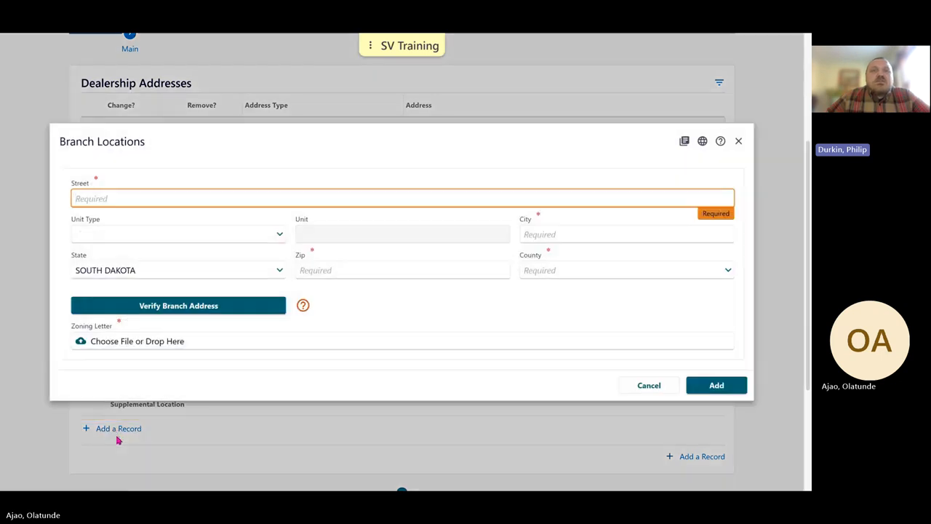
click(632, 388)
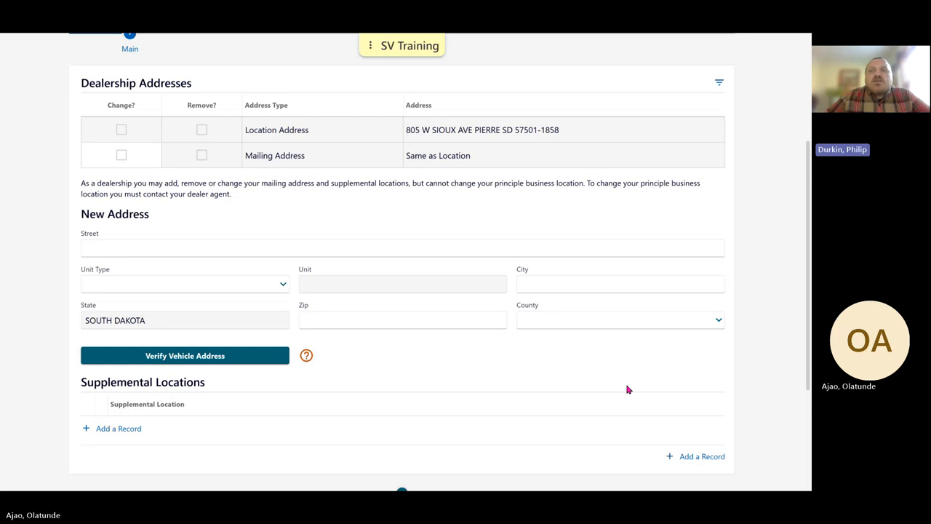
scroll(629, 390, down, 2)
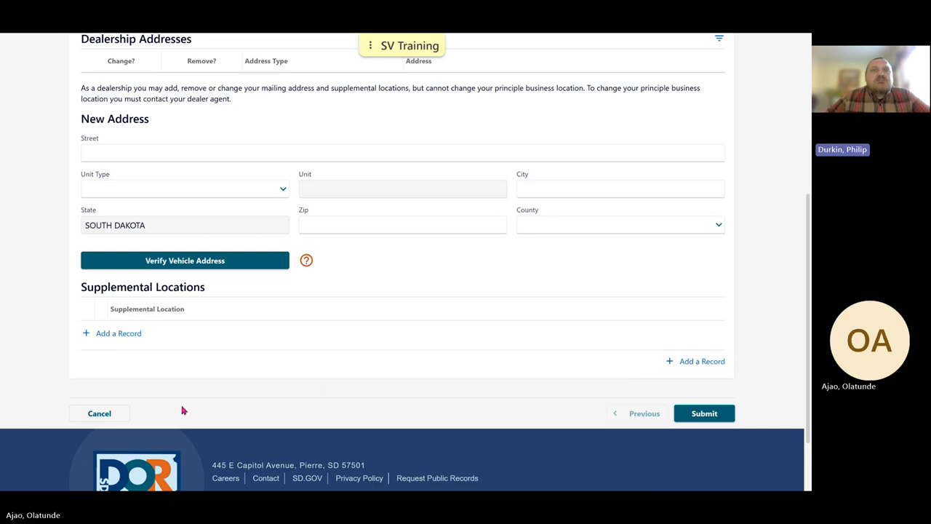
click(122, 417)
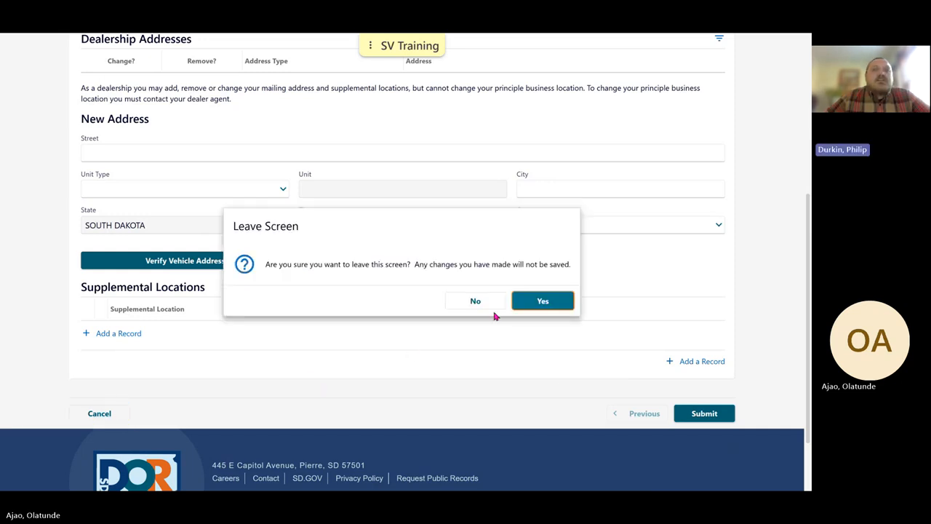
click(530, 304)
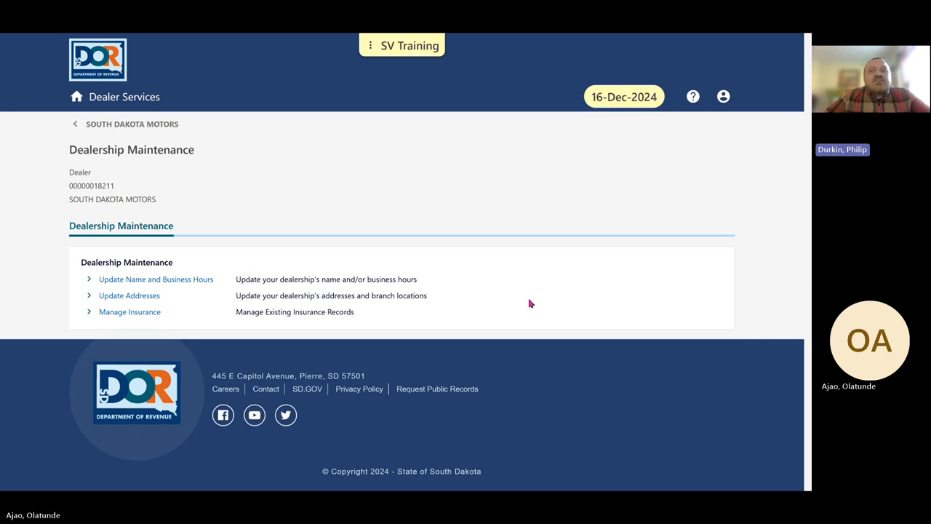
Start the Manage Insurance process from Dealership Maintenance to reach the existing insurance records.
click(129, 312)
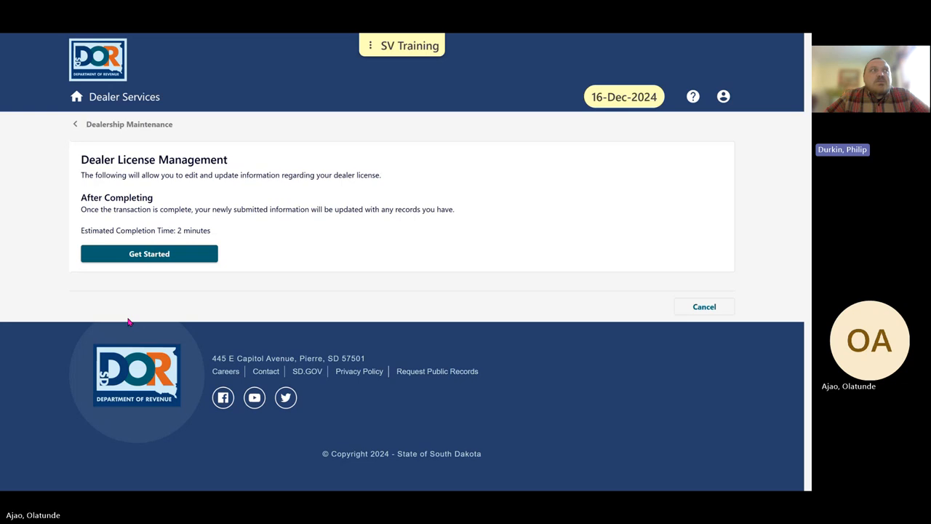
click(150, 255)
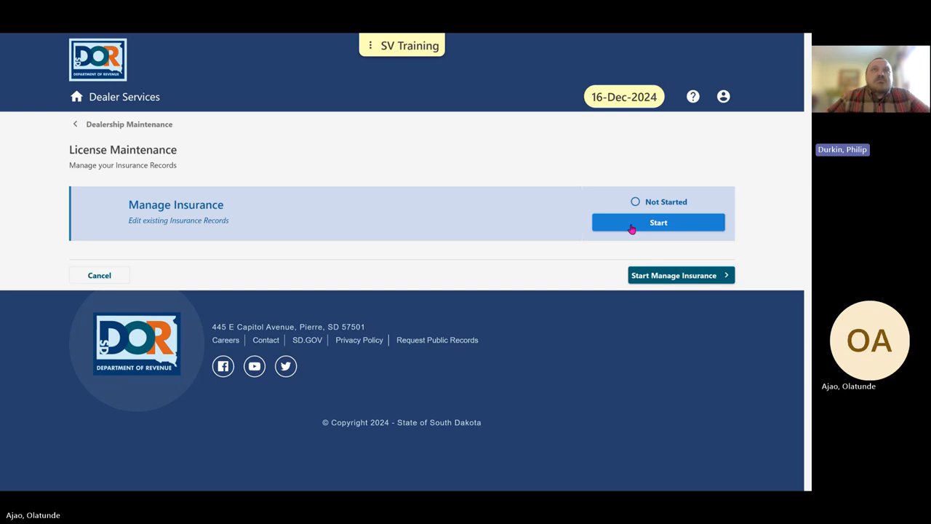
click(631, 227)
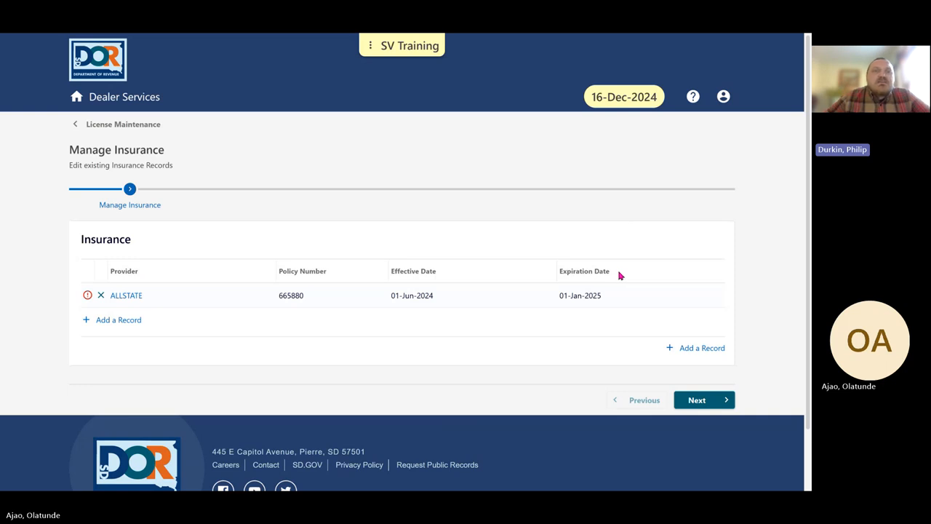
Open the ALLSTATE insurance record and enter 01012025 as its effective date.
click(126, 299)
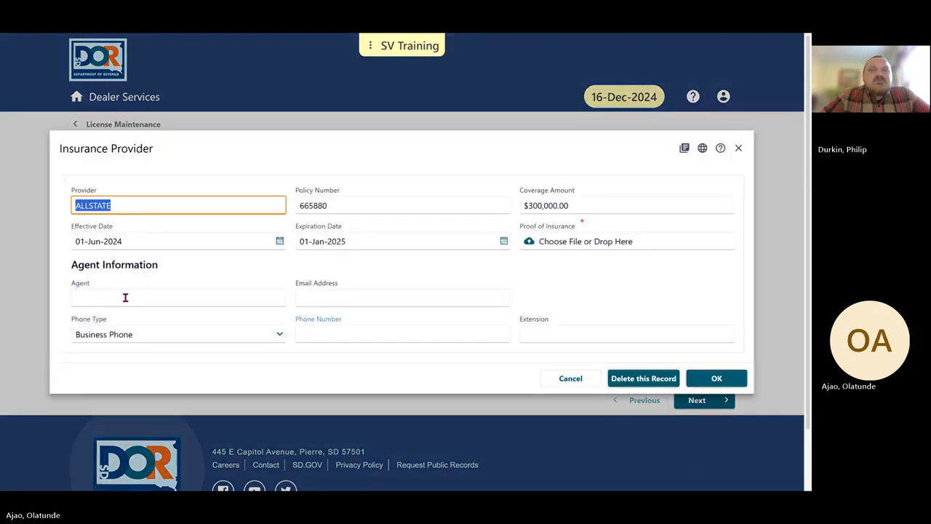
click(173, 269)
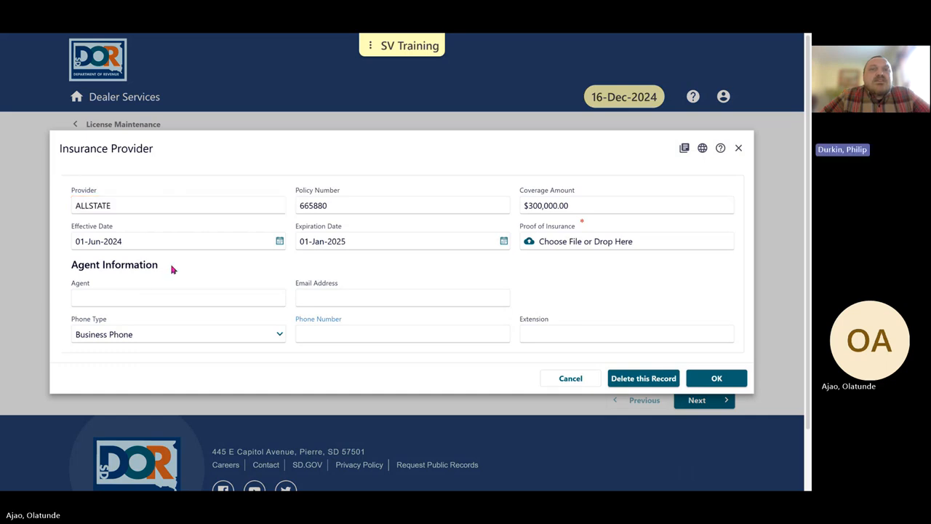
click(166, 244)
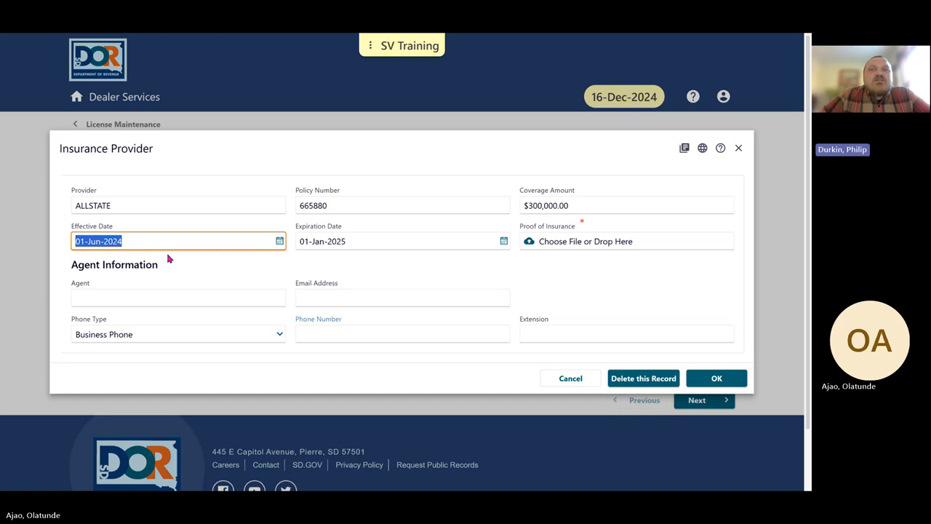
text(01012025)
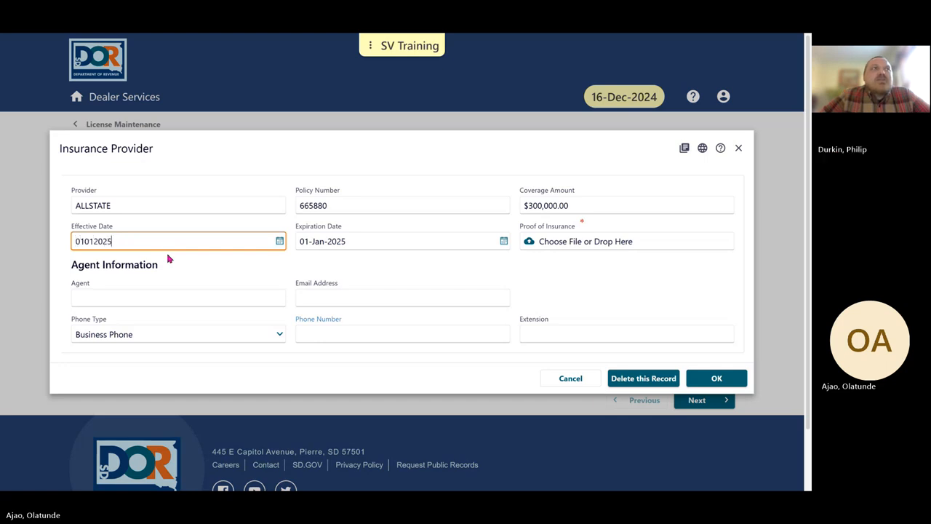
Set the ALLSTATE insurance record's expiration date to 01-Jul-2025.
key(Tab)
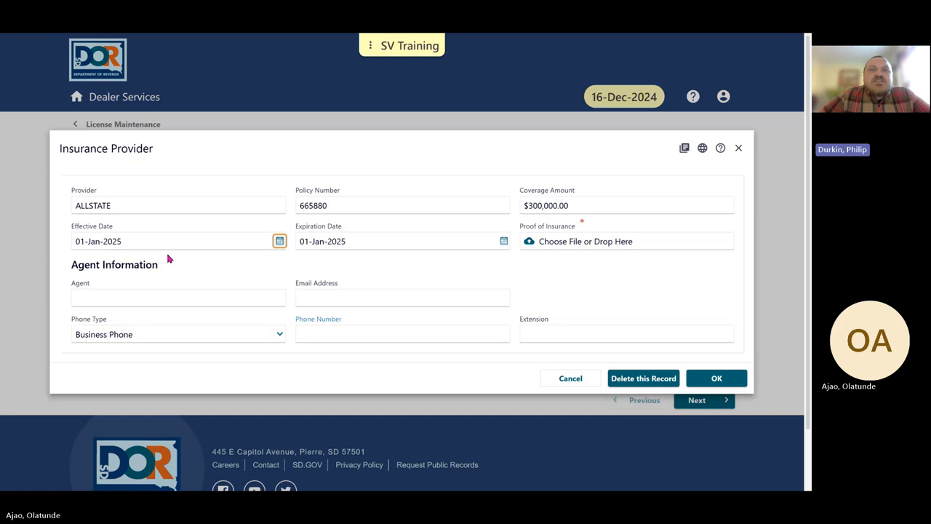
key(Tab)
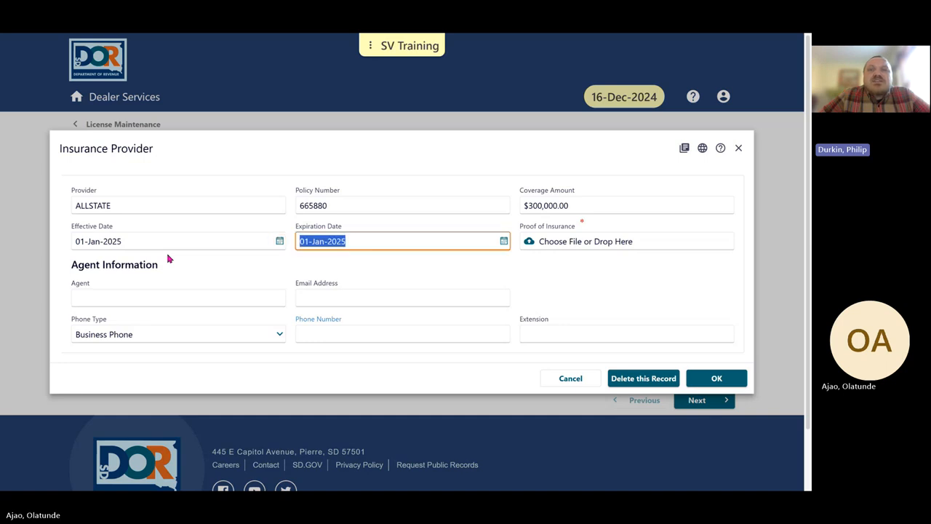
text(07)
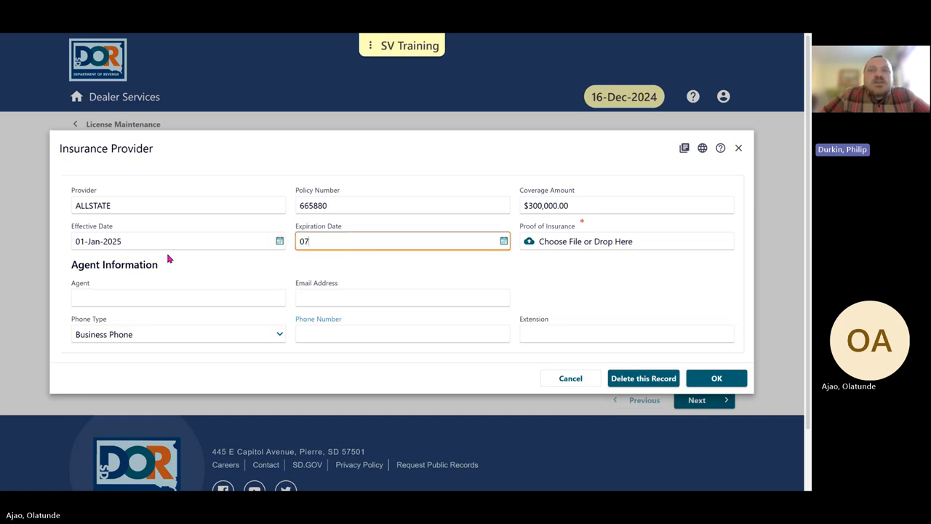
text(012025)
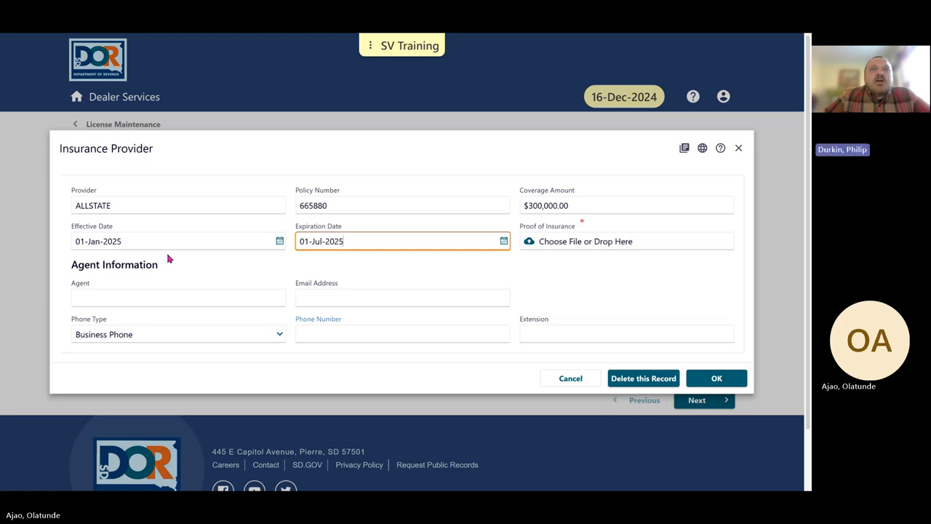
Attach Proof of Insurance.jpg from the Downloads folder as the proof of insurance and save the ALLSTATE record.
click(560, 248)
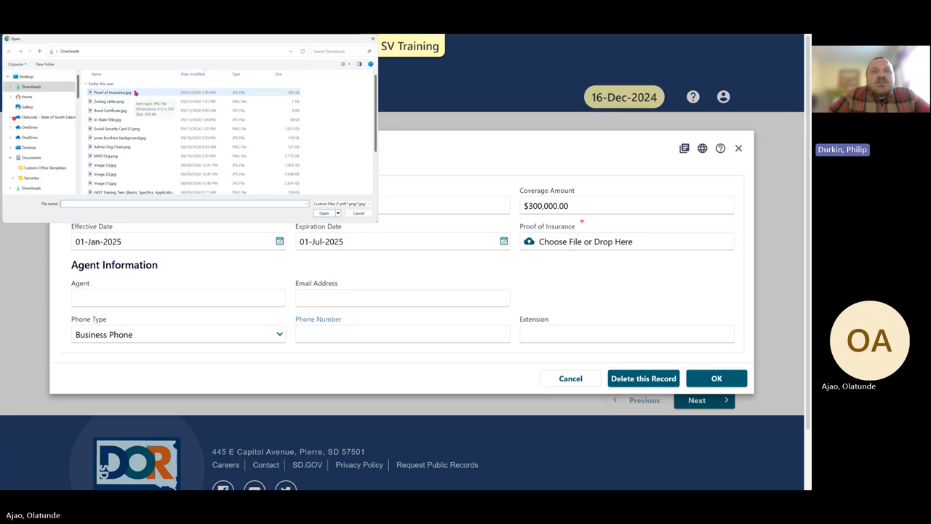
click(134, 92)
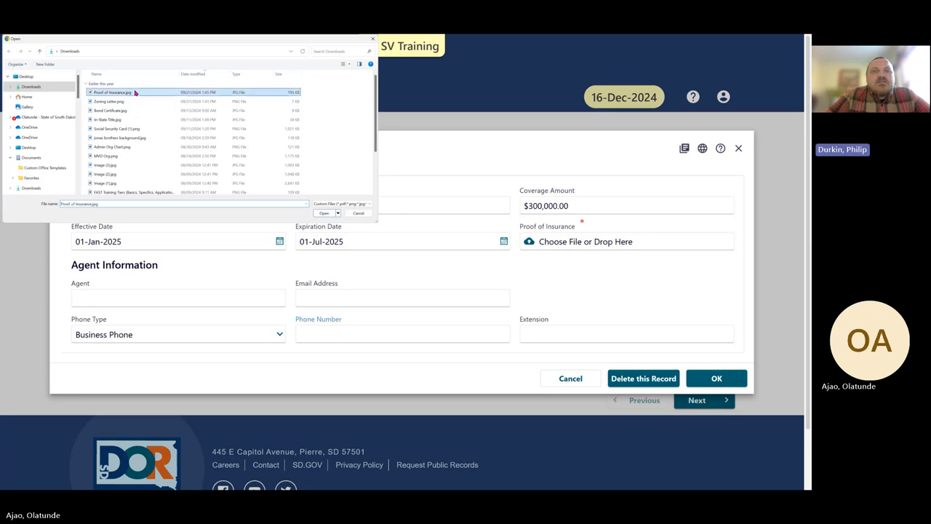
click(321, 214)
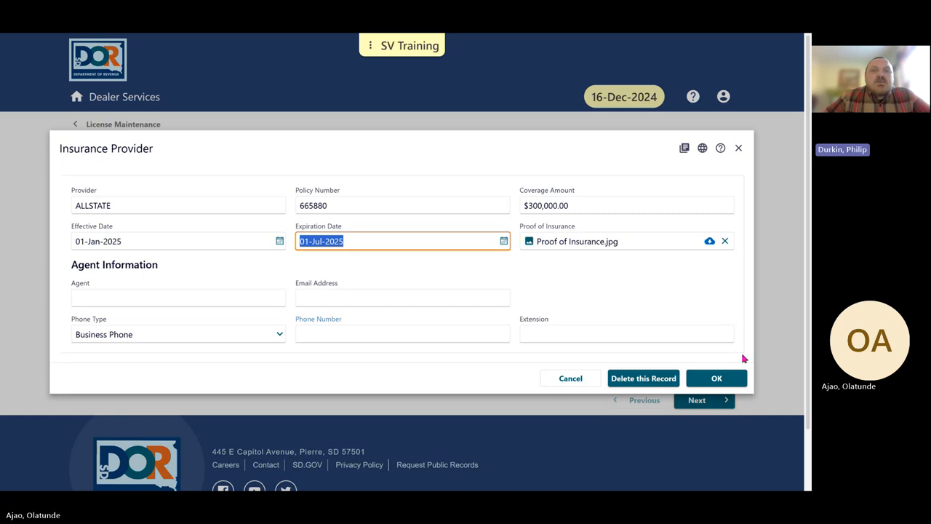
click(743, 358)
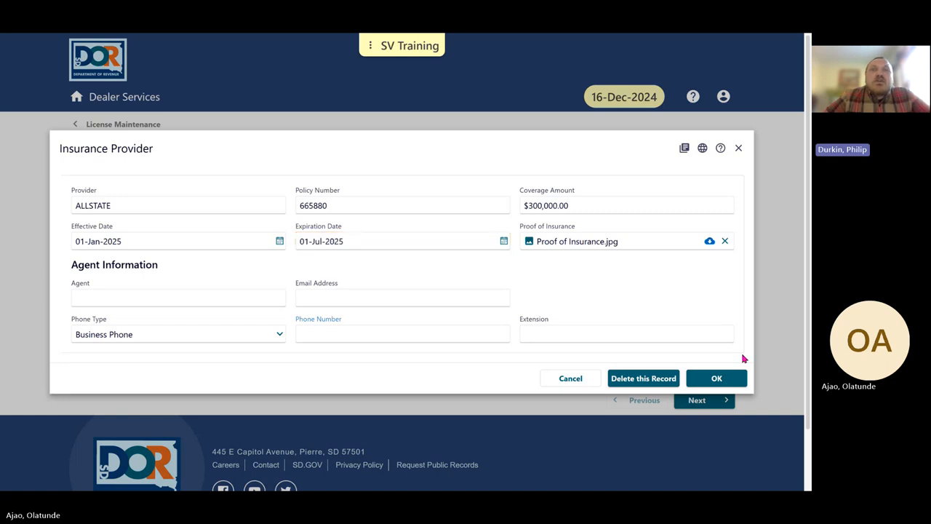
click(735, 379)
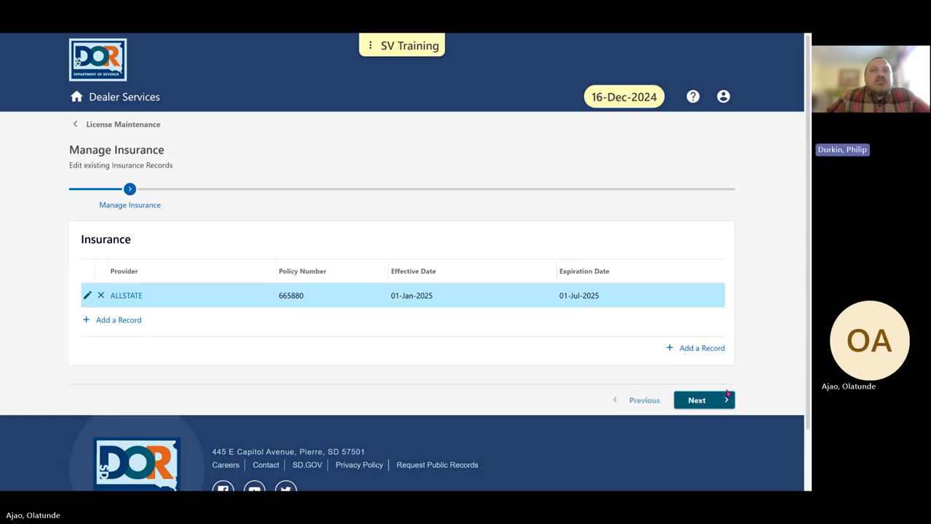
Complete the Manage Insurance stage, submit the license maintenance request, and return to Dealership Maintenance.
click(726, 399)
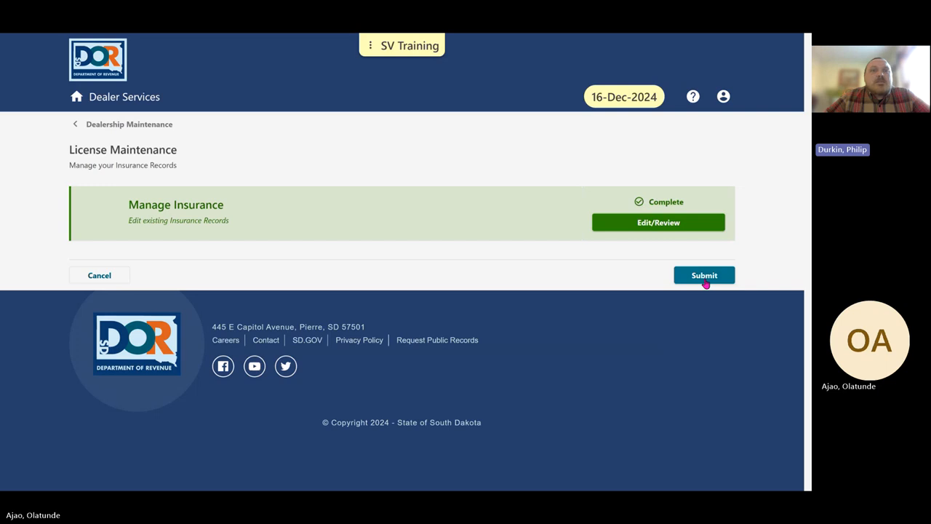
click(704, 280)
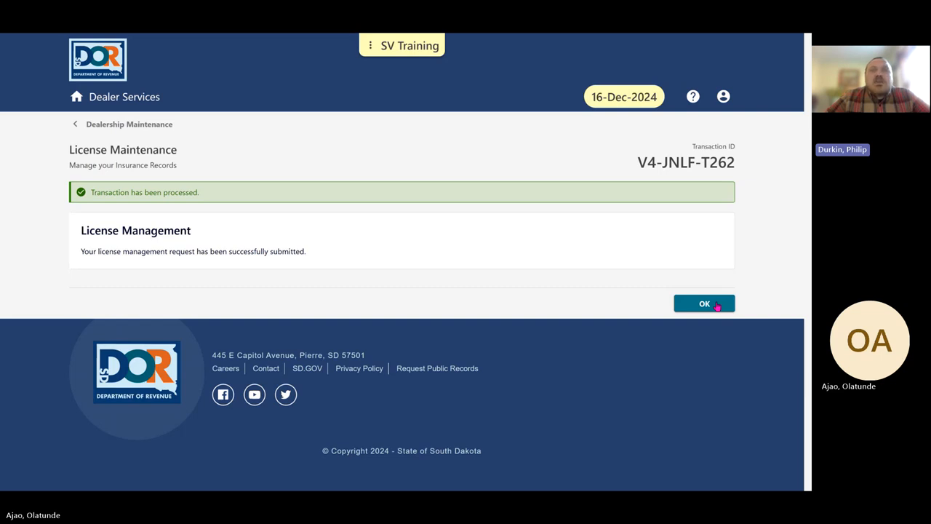
click(705, 304)
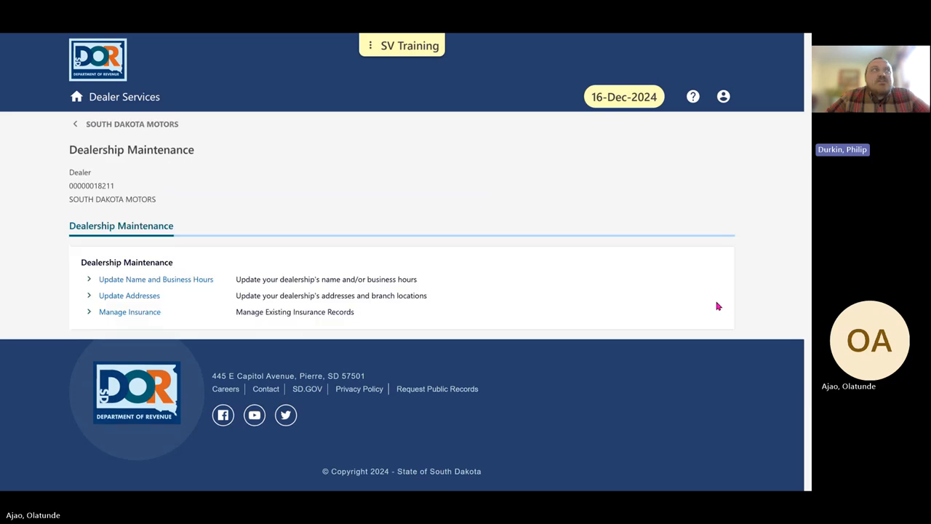